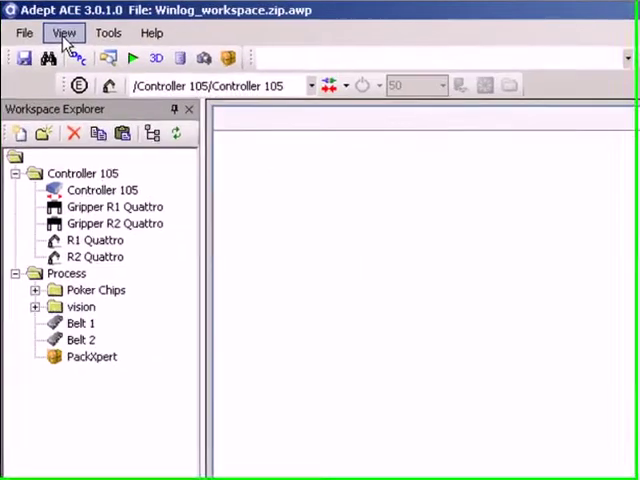
# Enable the OPC connection in the Edit OPC editor with a 250 ms update rate.
pyautogui.click(64, 33)
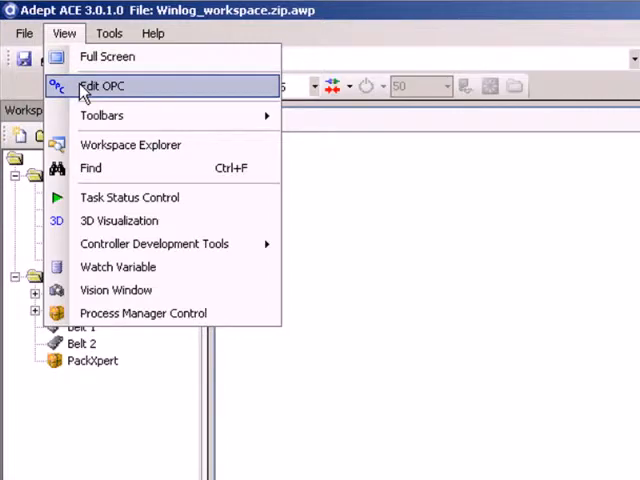
pyautogui.click(64, 33)
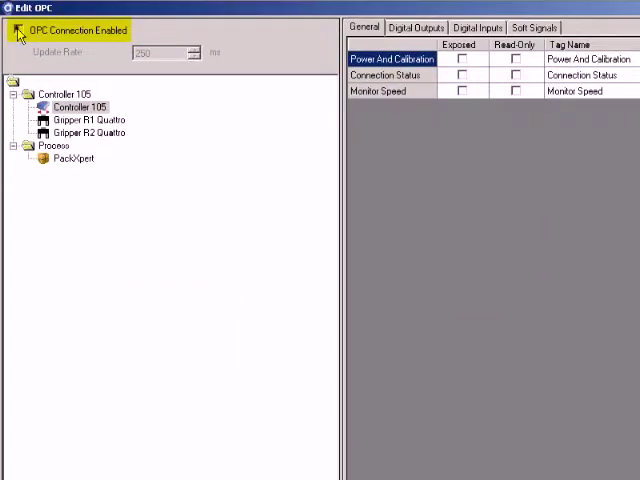
pyautogui.click(19, 30)
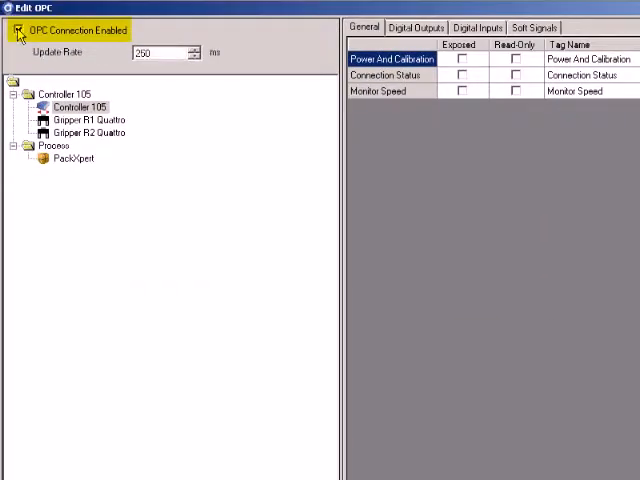
pyautogui.doubleClick(140, 53)
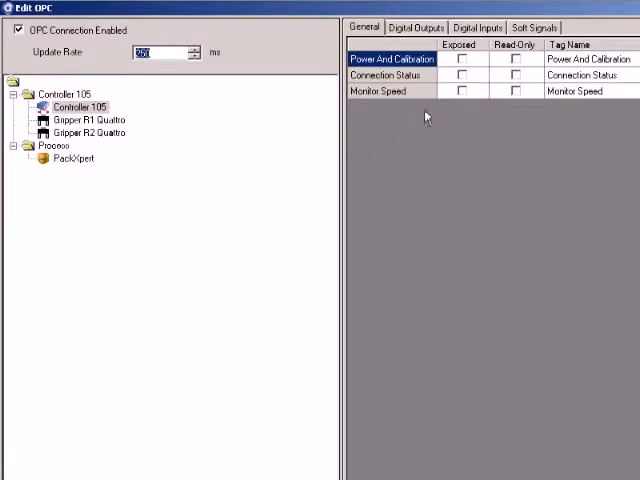
# Expose Power And Calibration, Connection Status and Monitor Speed, then show the PackXpert tags.
pyautogui.click(461, 59)
pyautogui.click(461, 75)
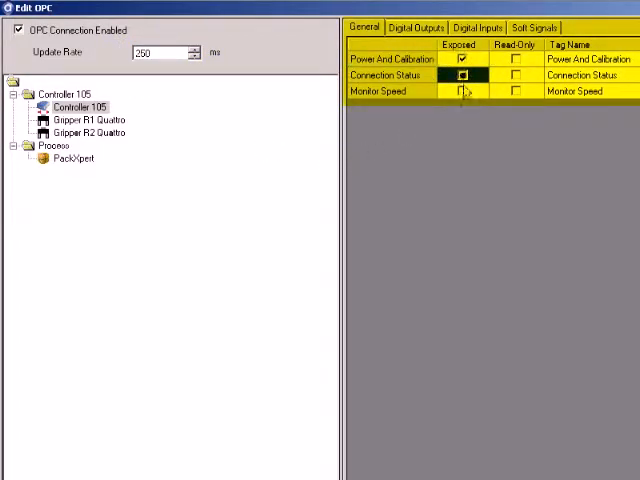
pyautogui.click(462, 91)
pyautogui.click(74, 159)
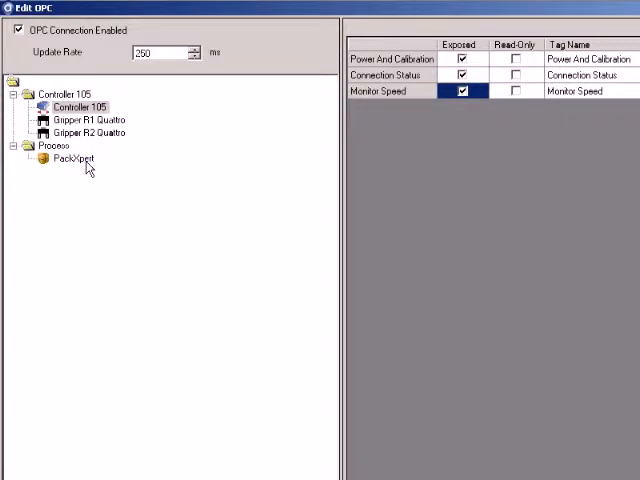
pyautogui.click(74, 159)
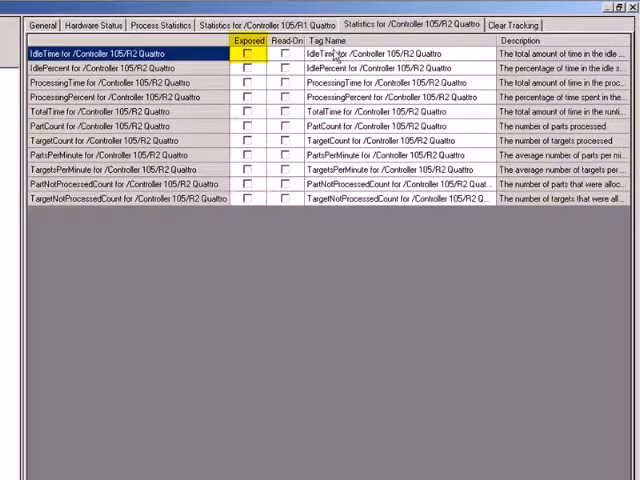
# Expose R2 Quattro's IdleTime statistic read-only and rename its tag to Stat.
pyautogui.click(247, 54)
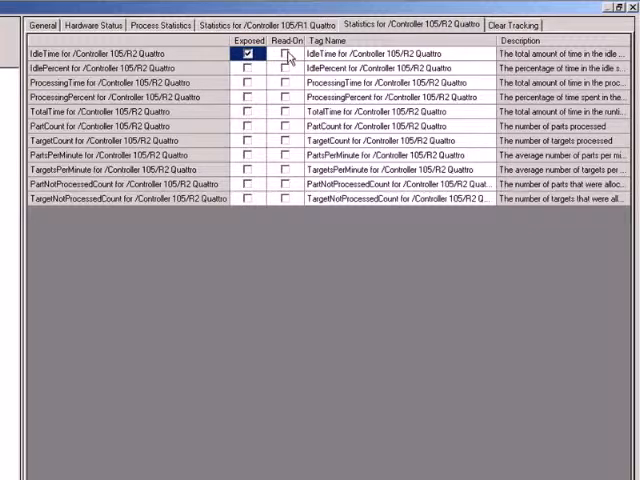
pyautogui.click(286, 54)
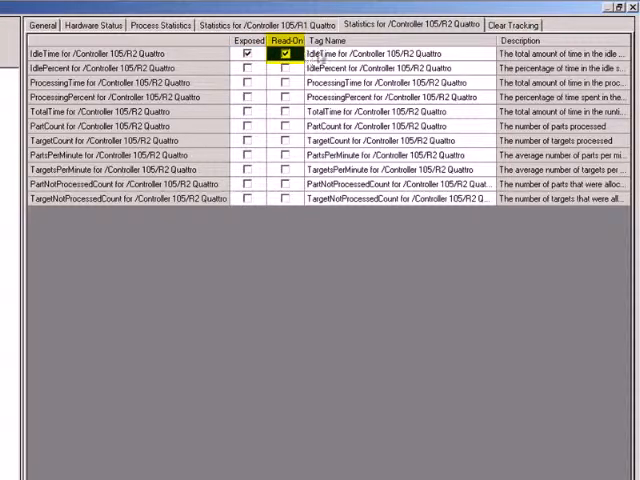
pyautogui.click(323, 55)
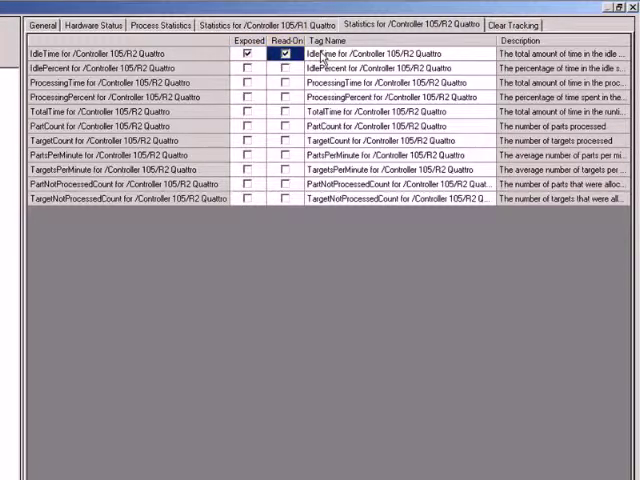
pyautogui.click(323, 55)
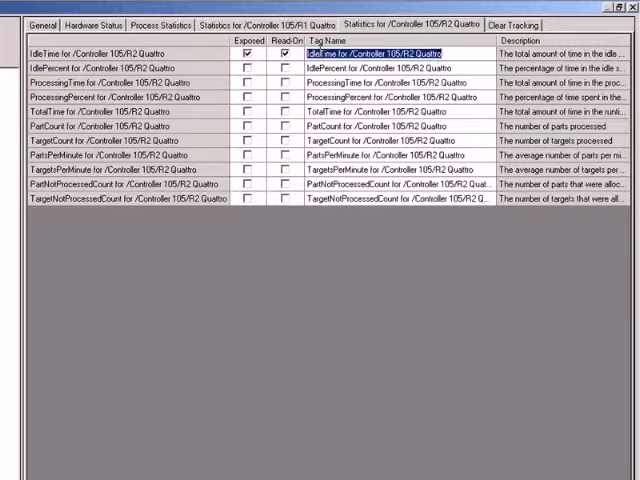
pyautogui.press('Delete')
pyautogui.write('Stat')
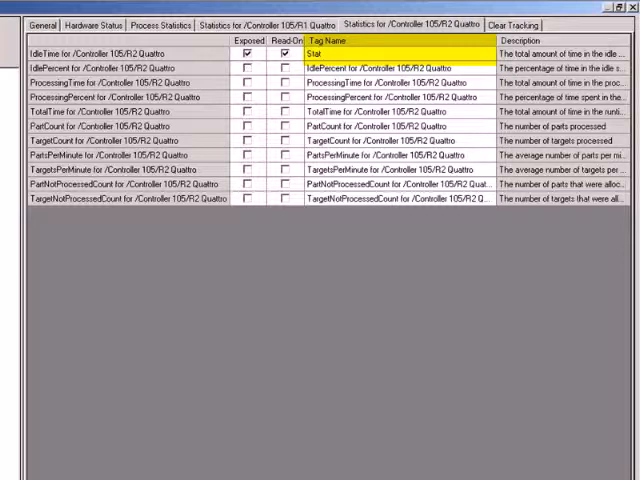
pyautogui.press('Return')
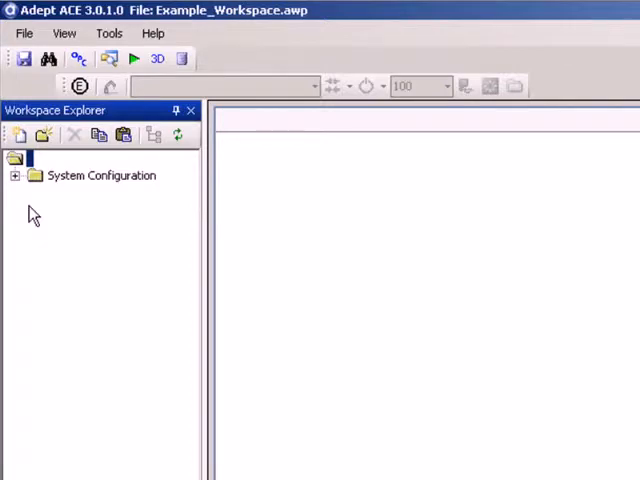
# Add a numeric variable named numeric with value 10.
pyautogui.rightClick(30, 210)
pyautogui.moveTo(77, 218)
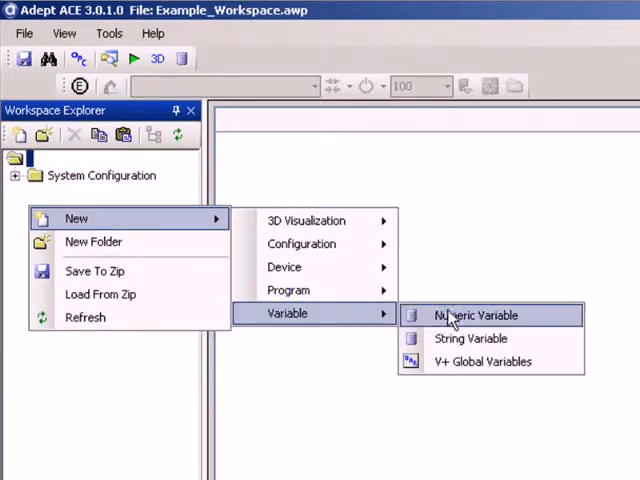
pyautogui.click(445, 315)
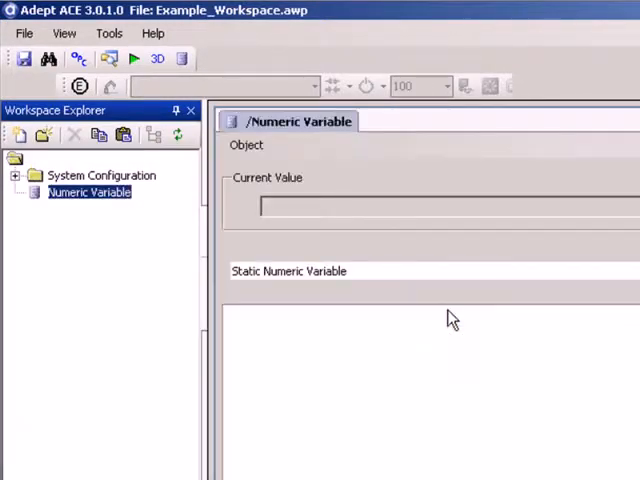
pyautogui.write('numeric')
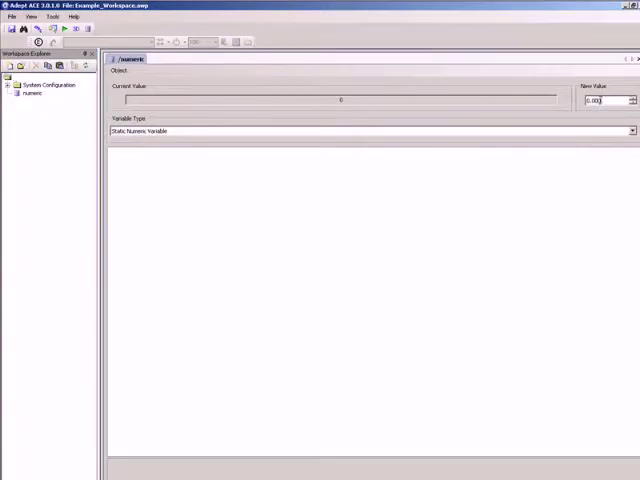
pyautogui.doubleClick(590, 100)
pyautogui.write('10')
pyautogui.press('Return')
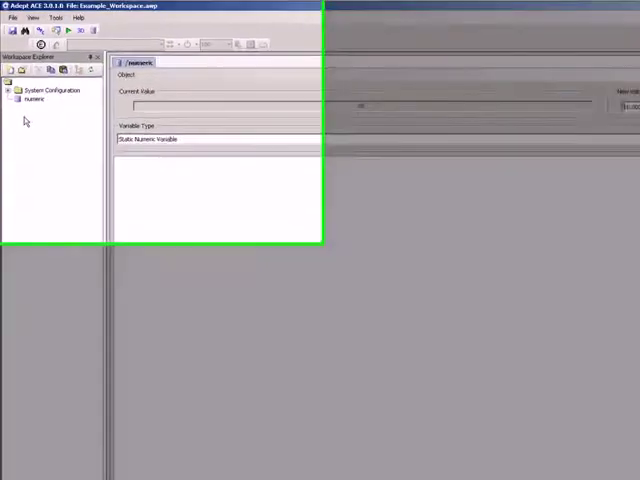
# Add a string variable named string and enter its value "This is a string".
pyautogui.rightClick(24, 118)
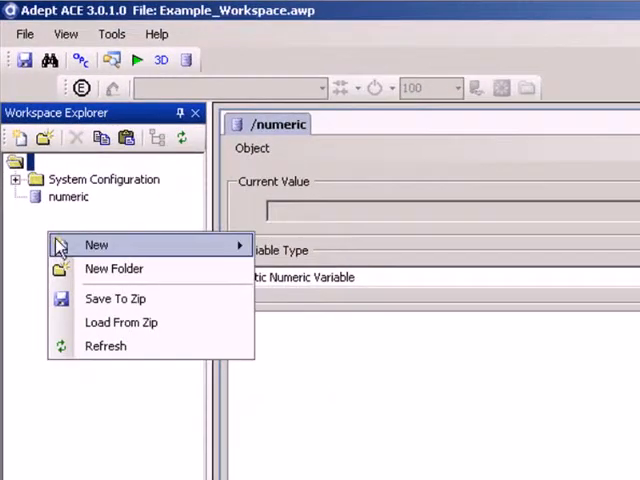
pyautogui.moveTo(97, 245)
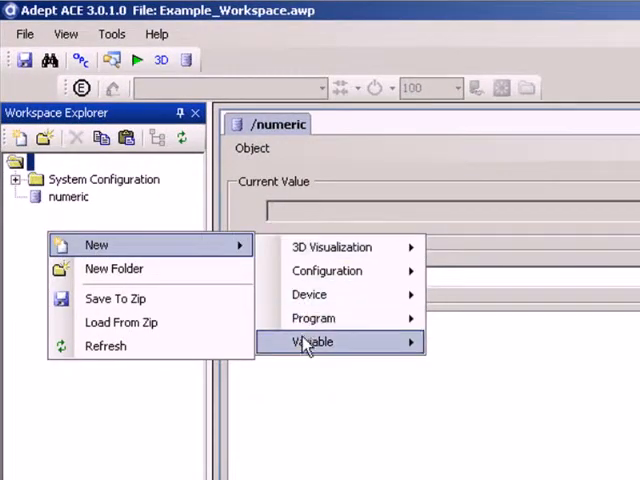
pyautogui.moveTo(313, 342)
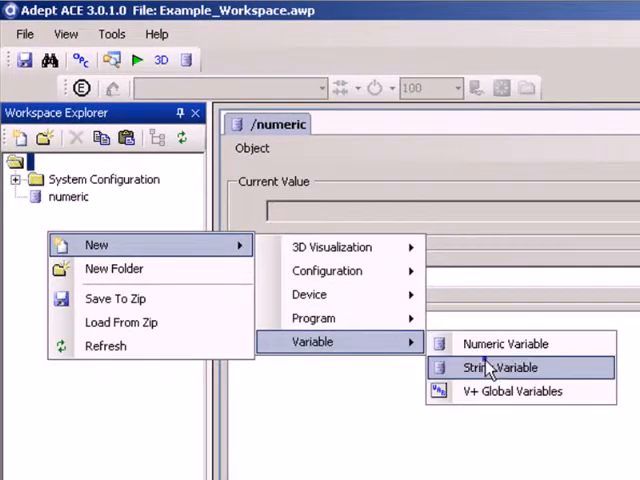
pyautogui.click(490, 368)
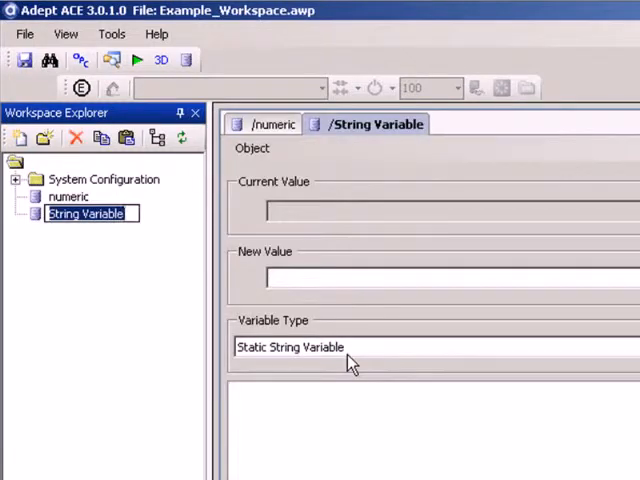
pyautogui.write('string')
pyautogui.press('Return')
pyautogui.press('Delete')
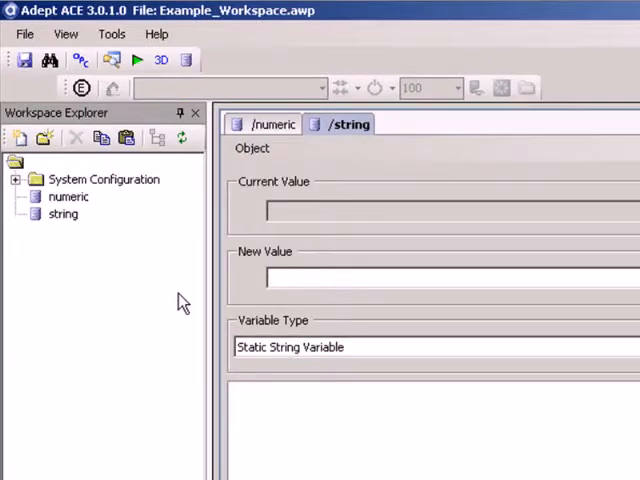
pyautogui.click(330, 278)
pyautogui.write('Thi')
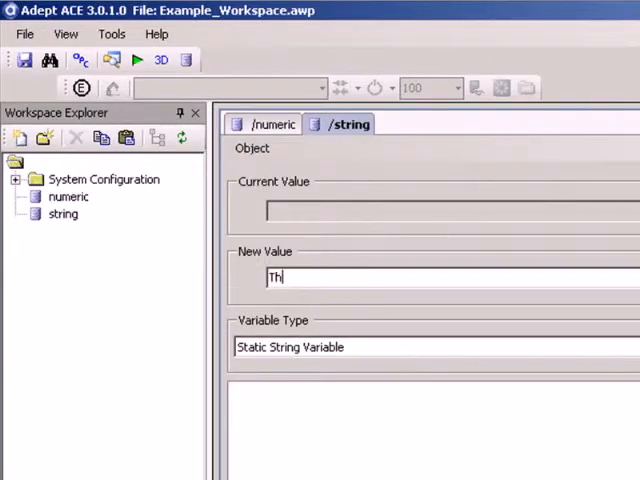
pyautogui.write('s is a string')
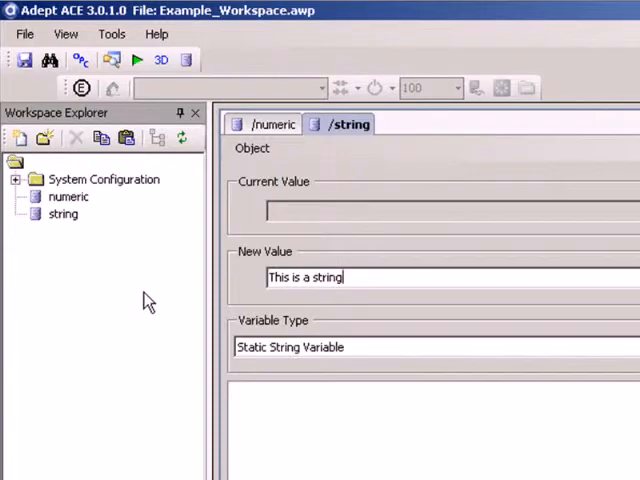
# Commit the string value and enable the OPC connection in Example_Workspace's OPC editor.
pyautogui.press('Return')
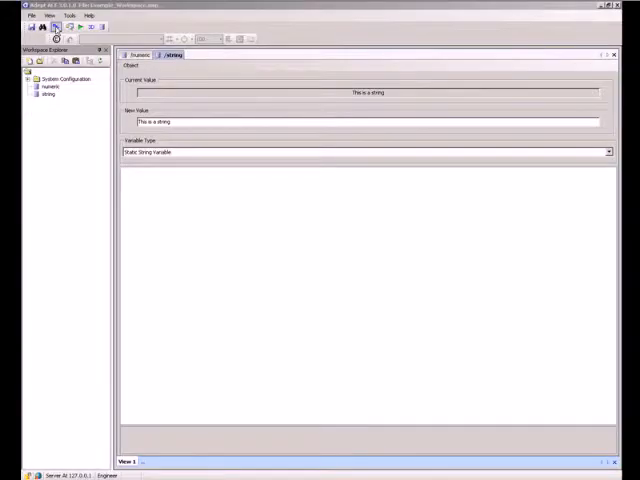
pyautogui.click(55, 28)
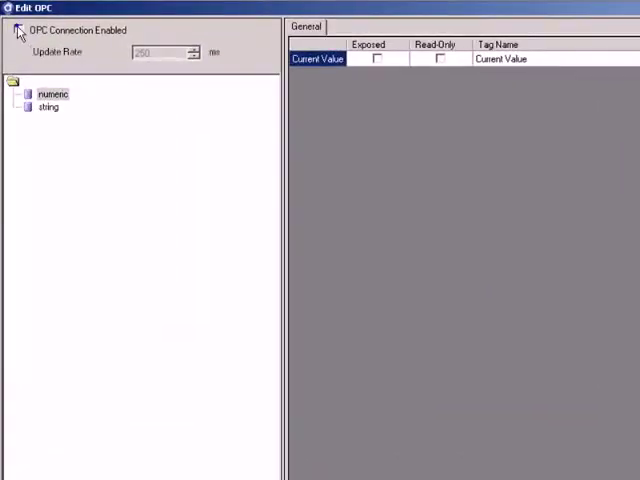
pyautogui.click(18, 30)
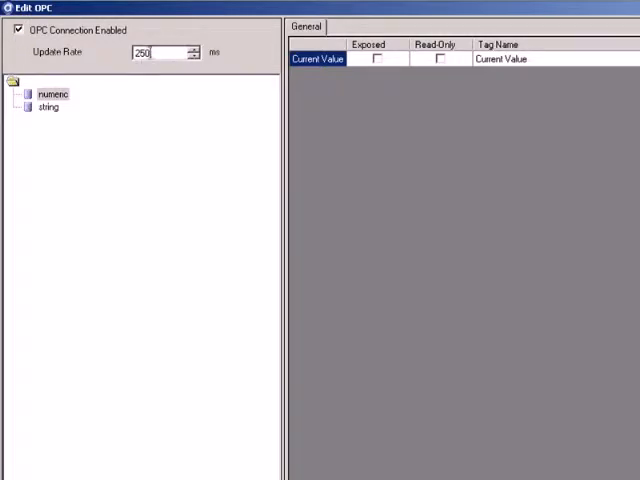
pyautogui.doubleClick(145, 52)
pyautogui.click(103, 145)
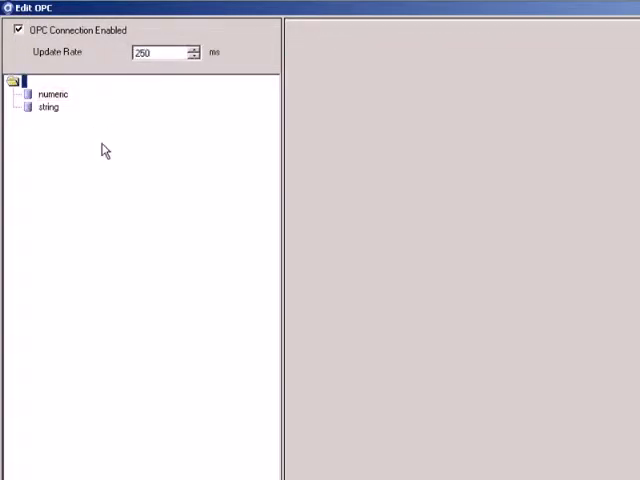
# Expose the numeric variable's current value and rename its tag to Ace numeric.
pyautogui.click(58, 95)
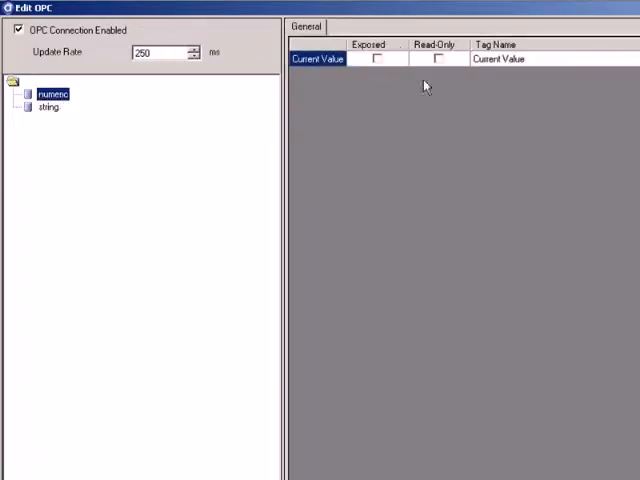
pyautogui.click(378, 60)
pyautogui.click(378, 60)
pyautogui.click(529, 63)
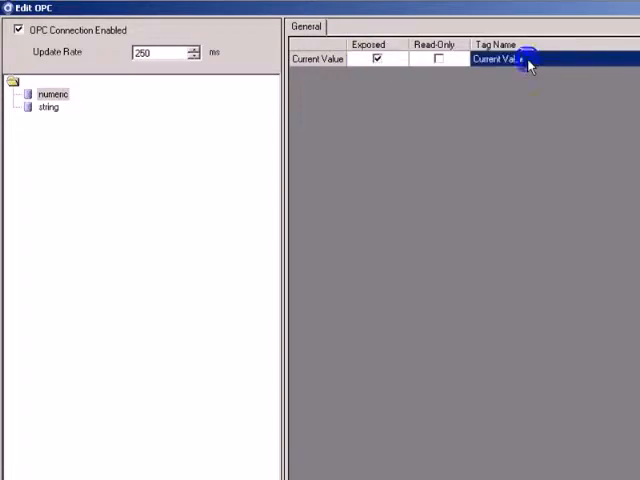
pyautogui.click(529, 63)
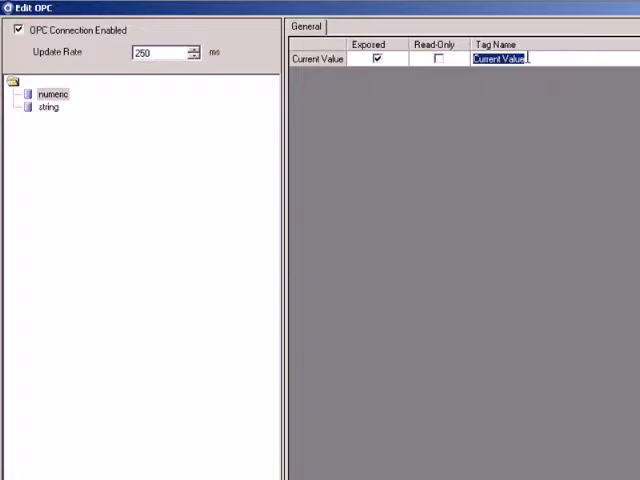
pyautogui.write('Ace')
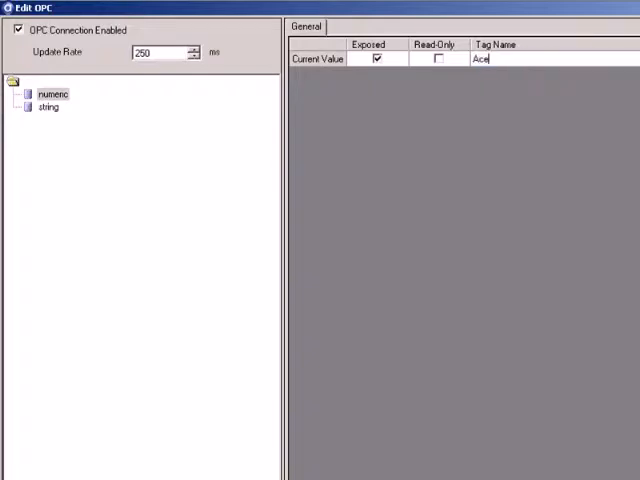
pyautogui.write('umeric')
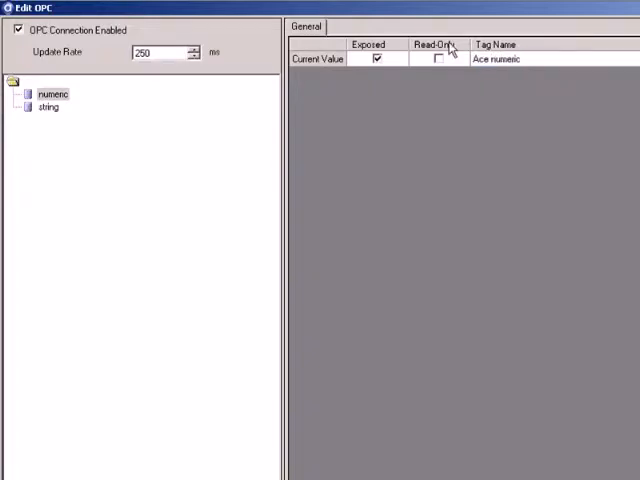
# Expose the string variable's current value and rename its tag to Ace string.
pyautogui.click(50, 107)
pyautogui.click(377, 59)
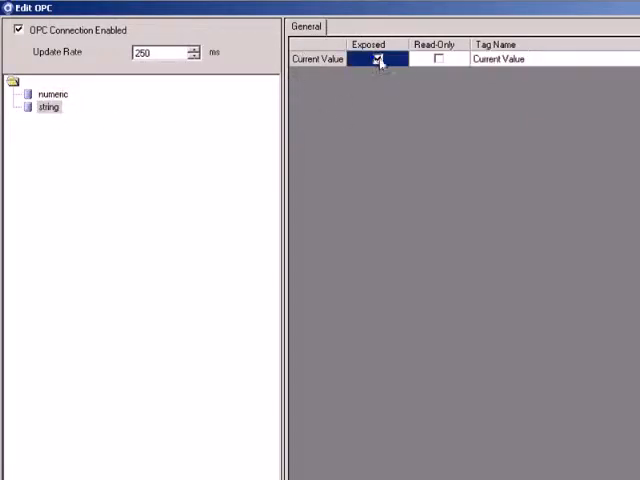
pyautogui.click(525, 62)
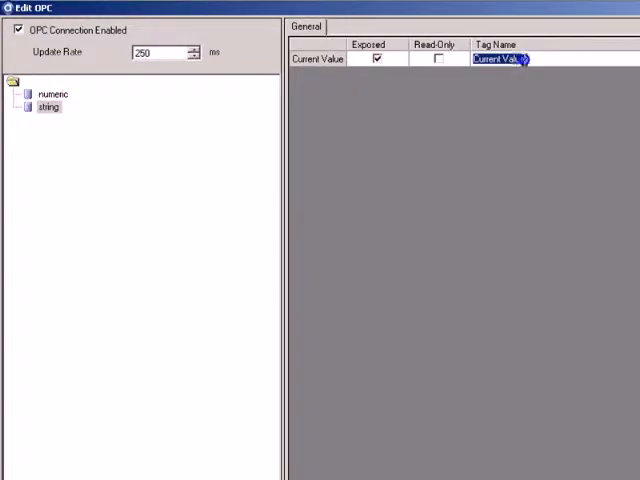
pyautogui.write('Ace string')
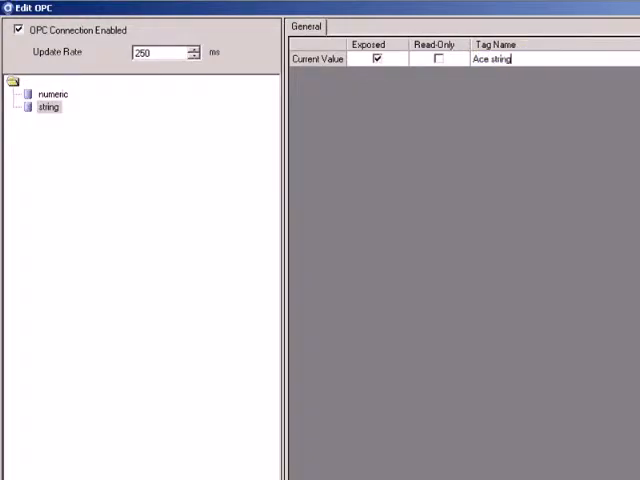
pyautogui.press('Return')
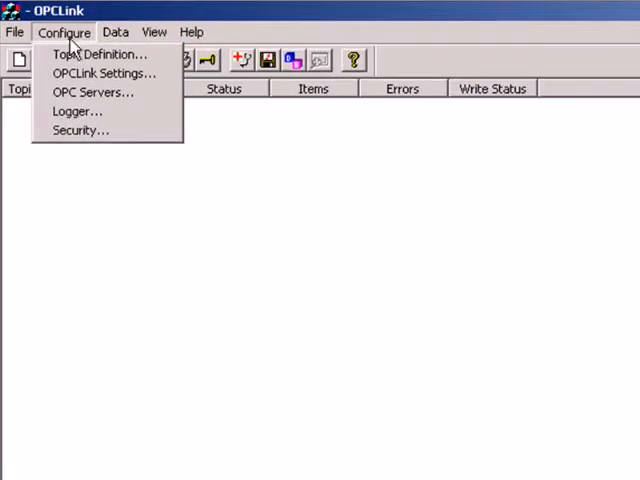
# Define topic Tutorial_OPC_config on localhost using server Adept.Ace.Opc.OpcServer and confirm it.
pyautogui.click(75, 53)
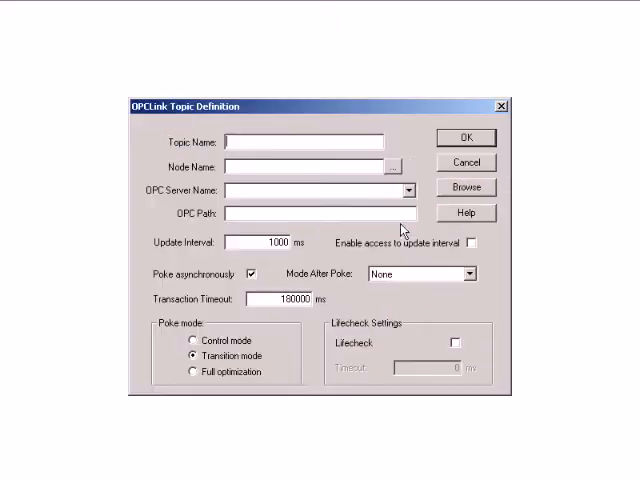
pyautogui.write('Tuto')
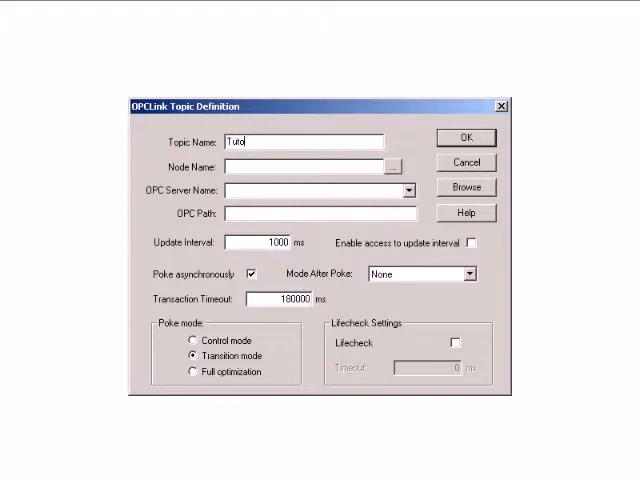
pyautogui.write('rial_OPC_config')
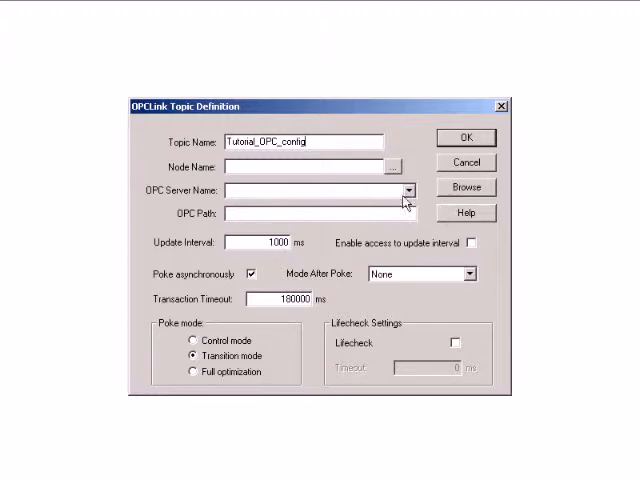
pyautogui.click(349, 167)
pyautogui.write('localhost')
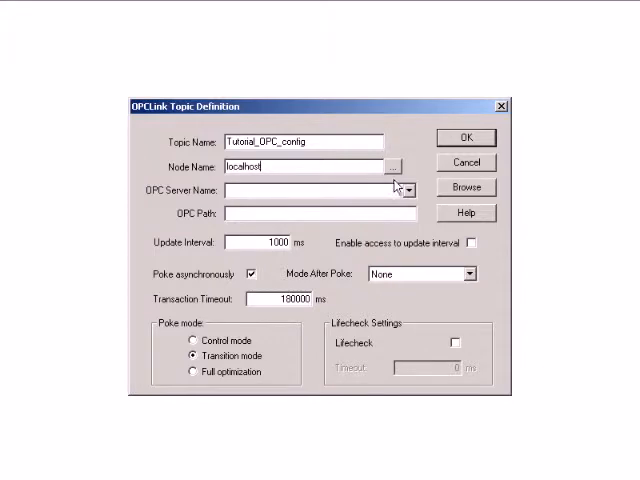
pyautogui.click(409, 191)
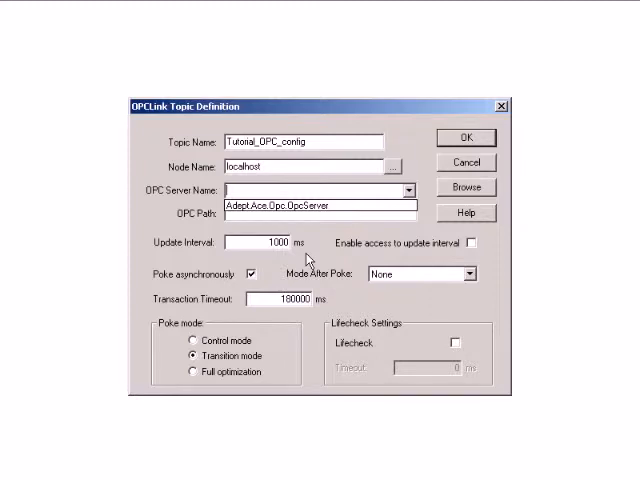
pyautogui.click(300, 207)
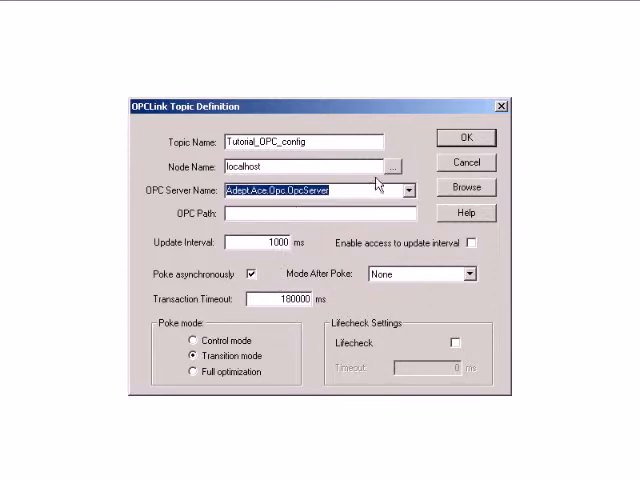
pyautogui.click(466, 137)
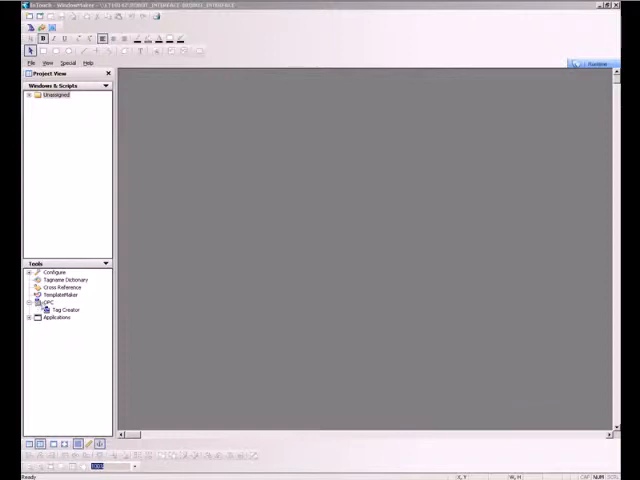
# Expand the OPC tools group to reveal Tag Creator.
pyautogui.click(48, 302)
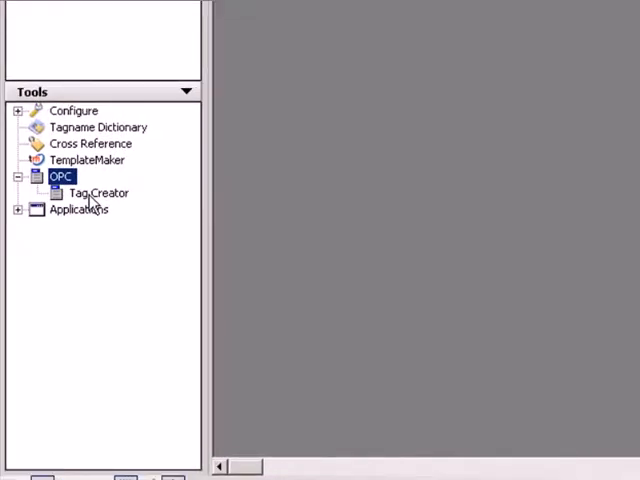
# Create an access name for the Tutorial_OPC_config topic in the OPC Tag Creator.
pyautogui.doubleClick(93, 195)
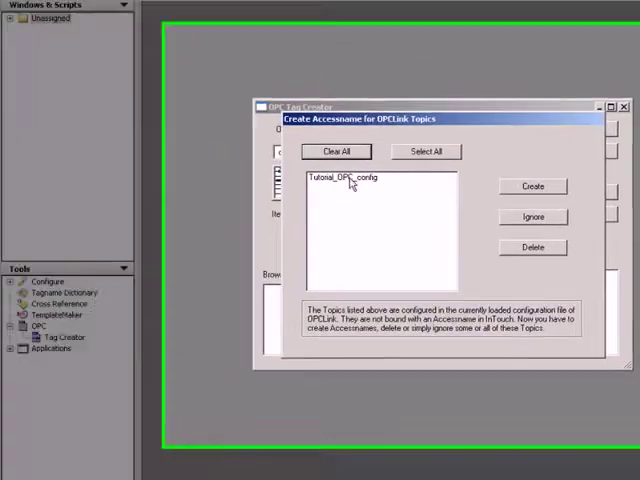
pyautogui.click(345, 178)
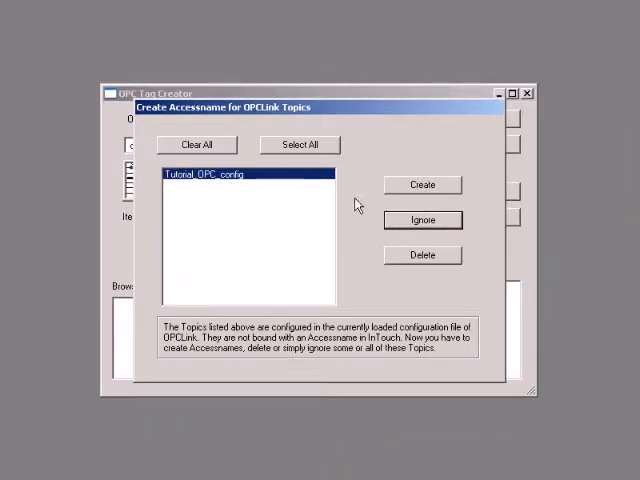
pyautogui.click(422, 186)
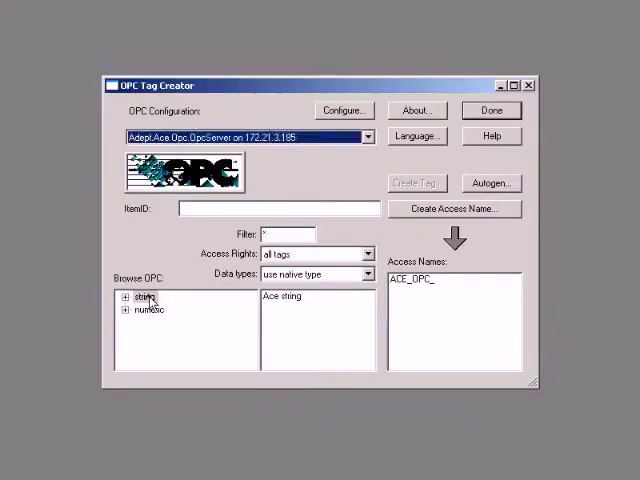
# Create a Message tag for the string/Ace string OPC item.
pyautogui.click(145, 297)
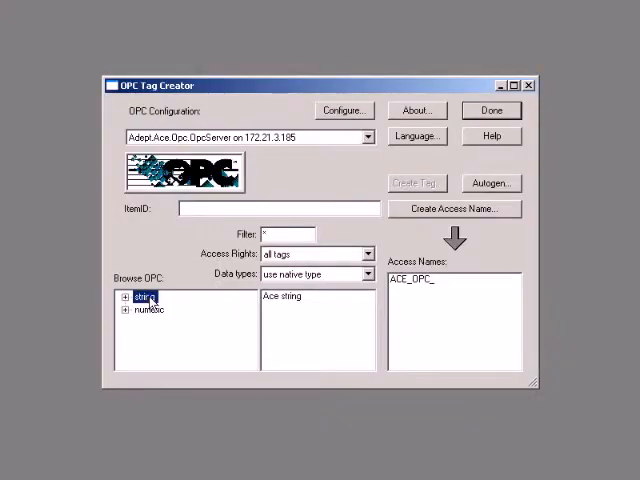
pyautogui.click(270, 298)
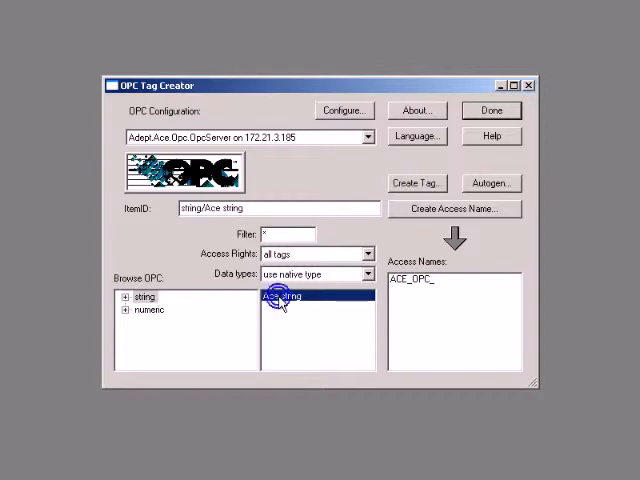
pyautogui.click(416, 183)
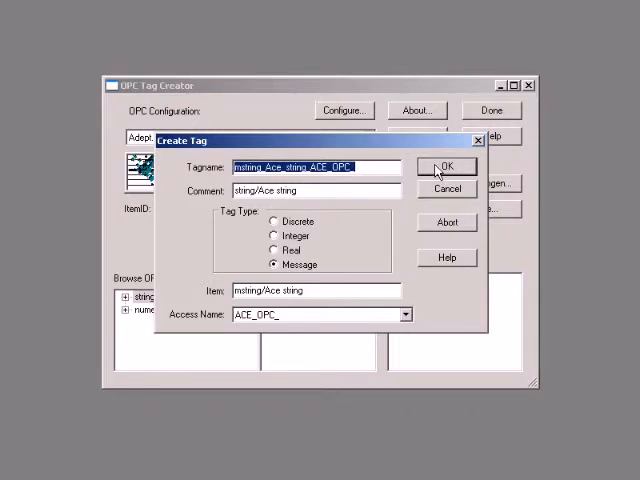
pyautogui.click(443, 167)
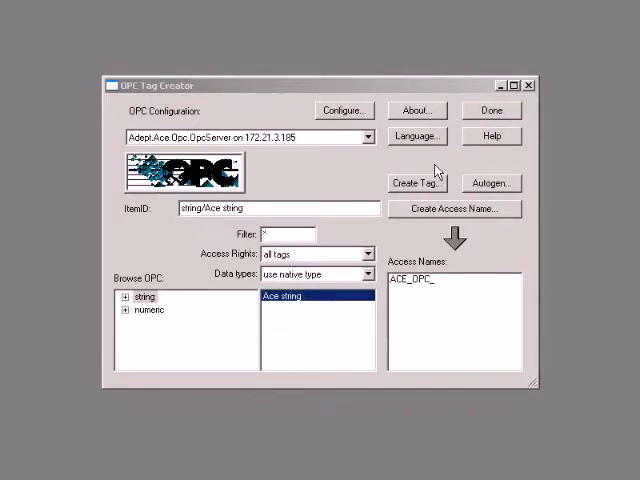
# Create a Real tag for the numeric/Ace numeric OPC item.
pyautogui.click(147, 310)
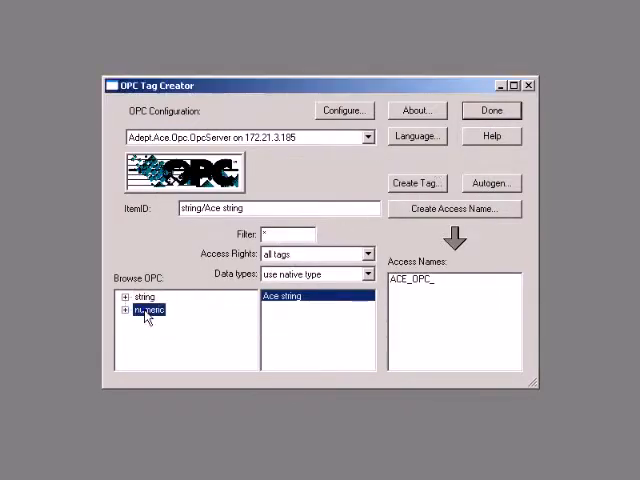
pyautogui.click(282, 299)
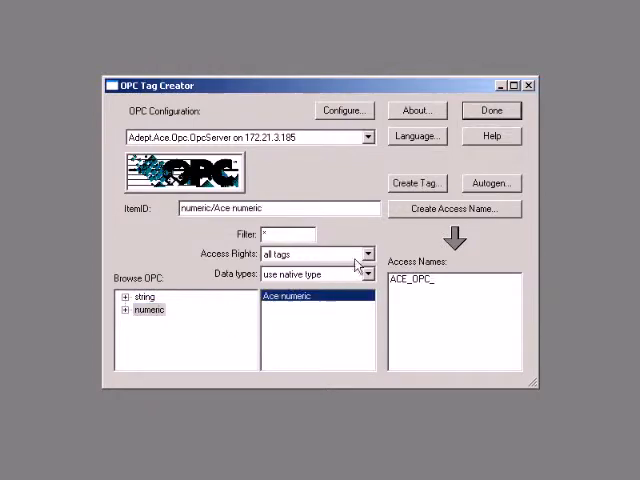
pyautogui.click(413, 183)
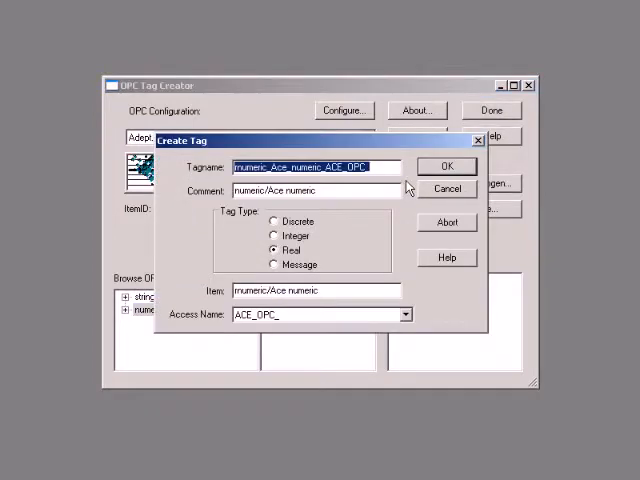
pyautogui.click(447, 167)
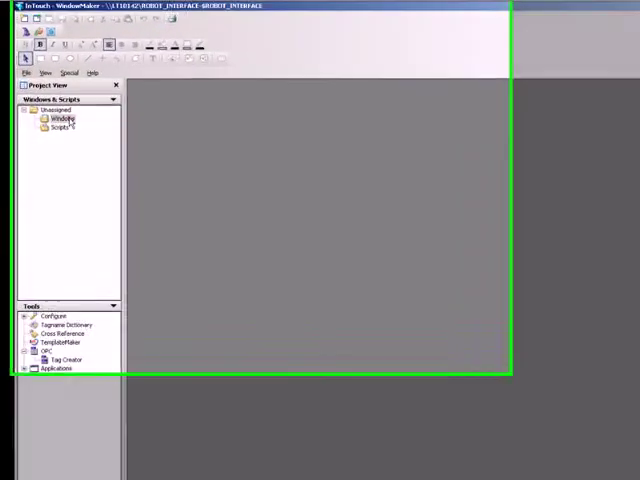
# Create a new project window named ACE_OPC.
pyautogui.rightClick(68, 106)
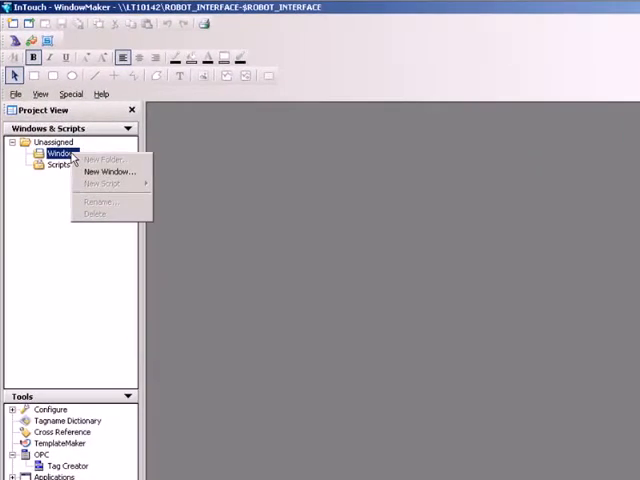
pyautogui.click(105, 171)
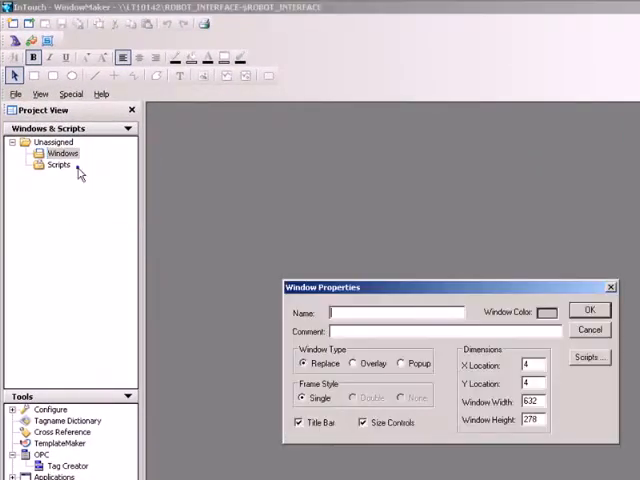
pyautogui.write('ACE_OPC')
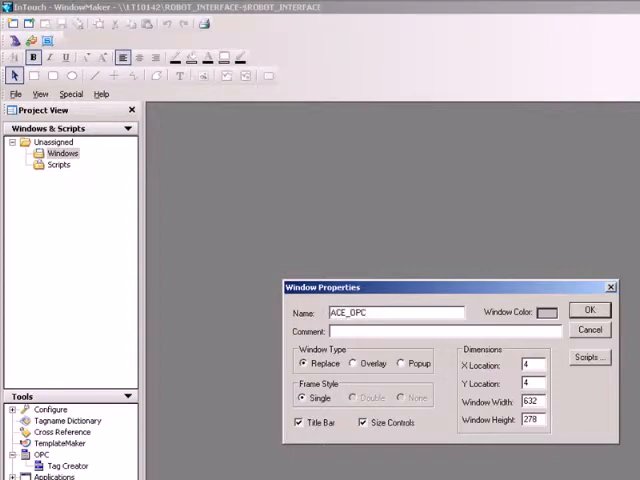
pyautogui.click(592, 312)
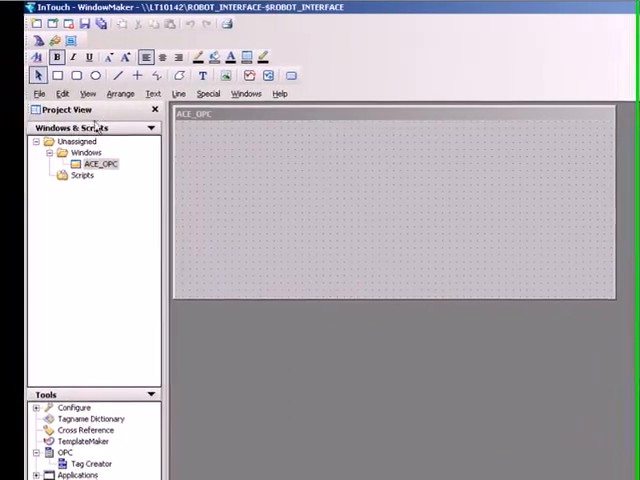
# Embed the DigitalDisplay1by10 ArchestrA graphic in the ACE_OPC window.
pyautogui.click(68, 93)
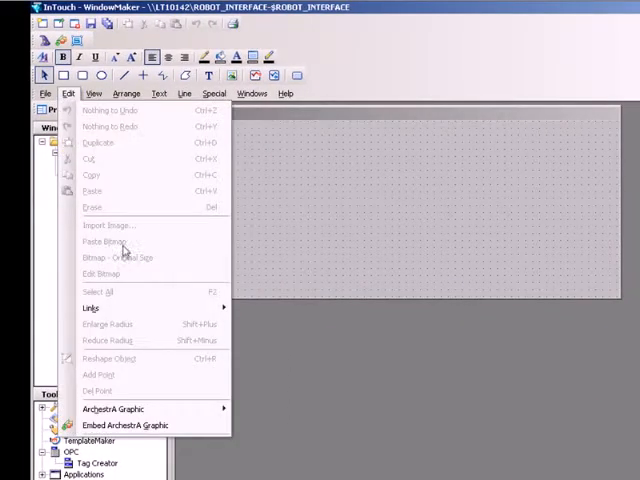
pyautogui.click(130, 409)
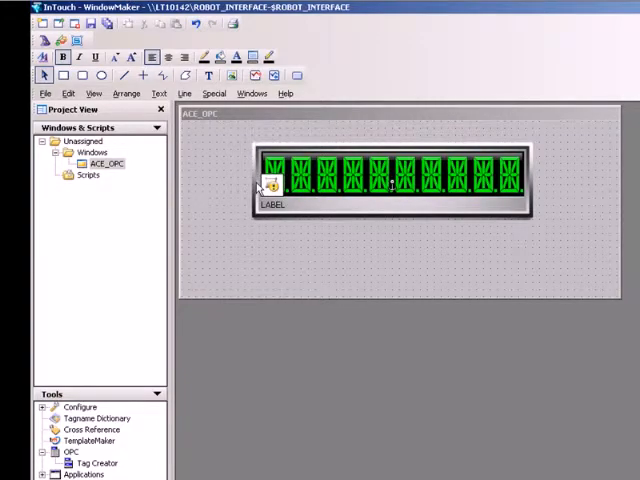
pyautogui.click(258, 188)
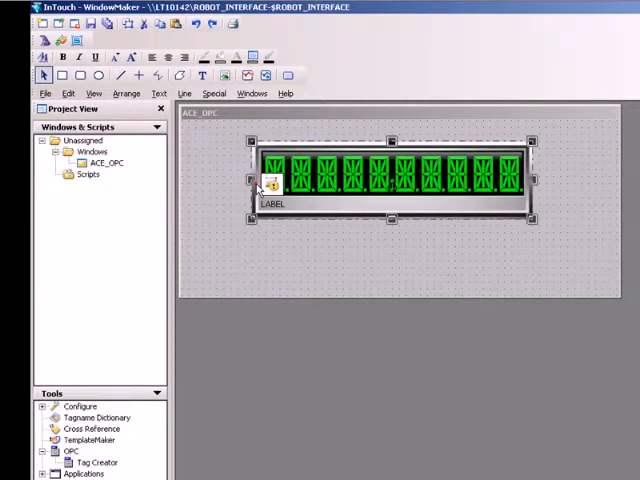
# Duplicate the digital display and position the copy below the original.
pyautogui.rightClick(258, 188)
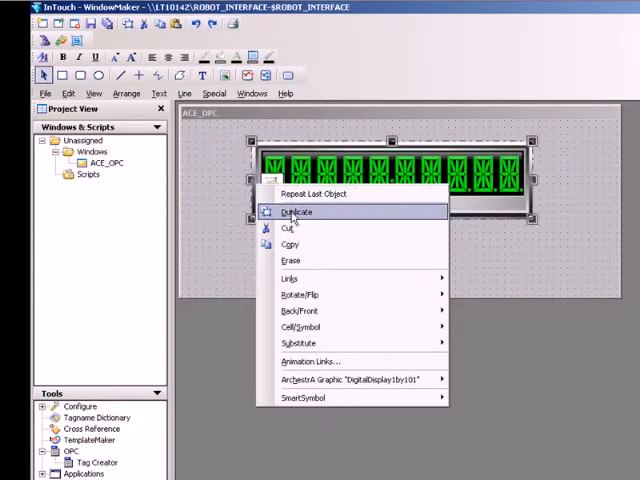
pyautogui.click(295, 212)
pyautogui.moveTo(290, 212); pyautogui.dragTo(300, 225)
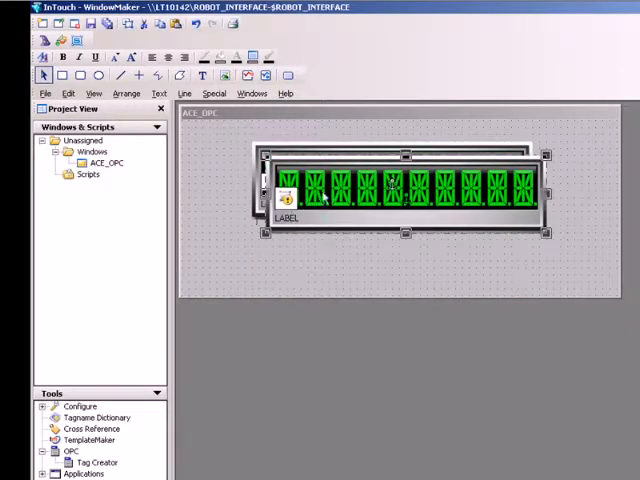
pyautogui.moveTo(327, 190)
pyautogui.mouseDown()
pyautogui.moveTo(330, 230)
pyautogui.moveTo(335, 212)
pyautogui.mouseUp()
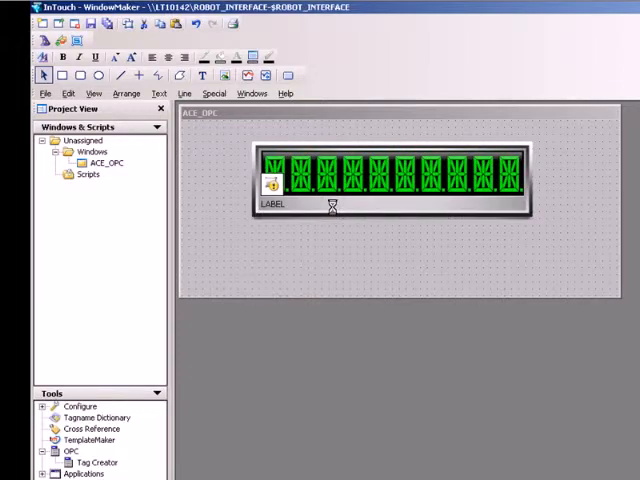
pyautogui.click(374, 171)
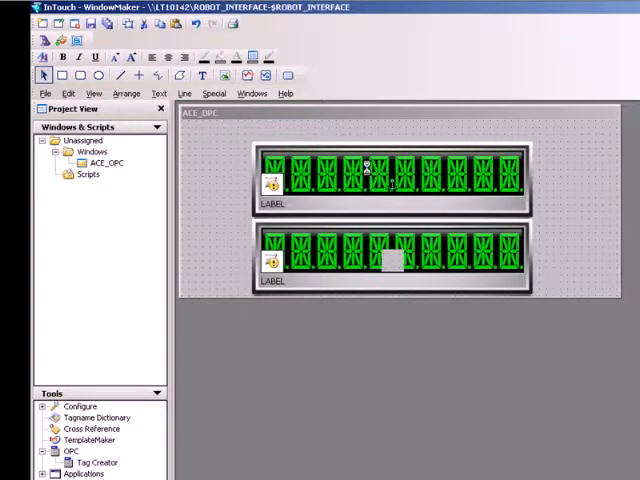
# Link the top display's Value property to the Ace string tag and apply it.
pyautogui.doubleClick(374, 171)
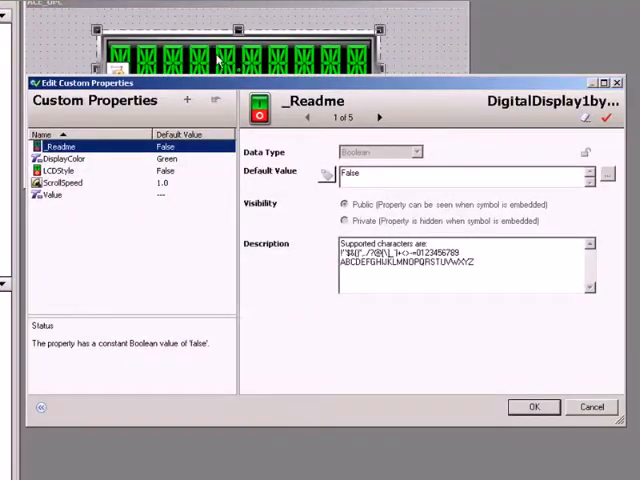
pyautogui.click(60, 195)
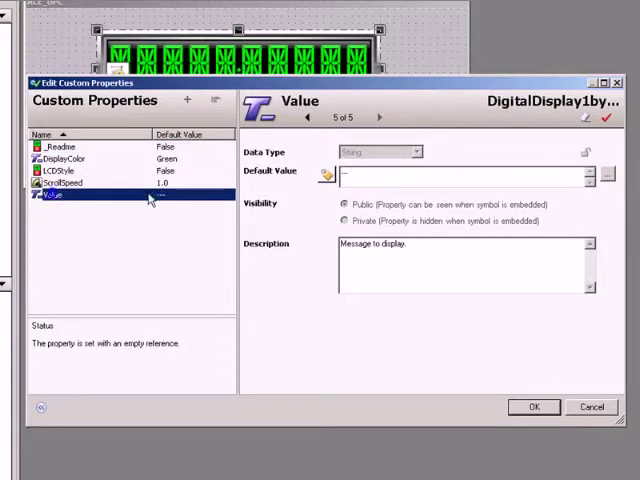
pyautogui.doubleClick(370, 176)
pyautogui.press('Delete')
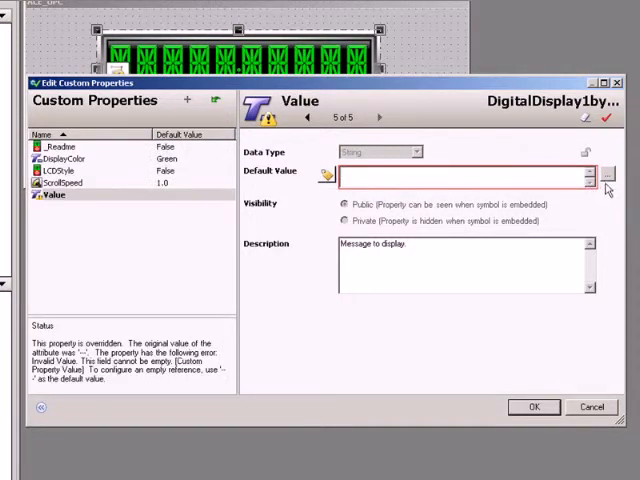
pyautogui.click(608, 180)
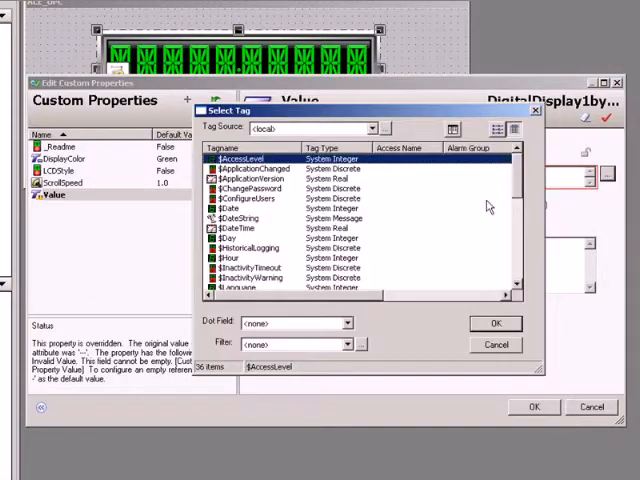
pyautogui.scroll(-10, 350, 220)
pyautogui.click(250, 268)
pyautogui.click(495, 323)
pyautogui.click(534, 406)
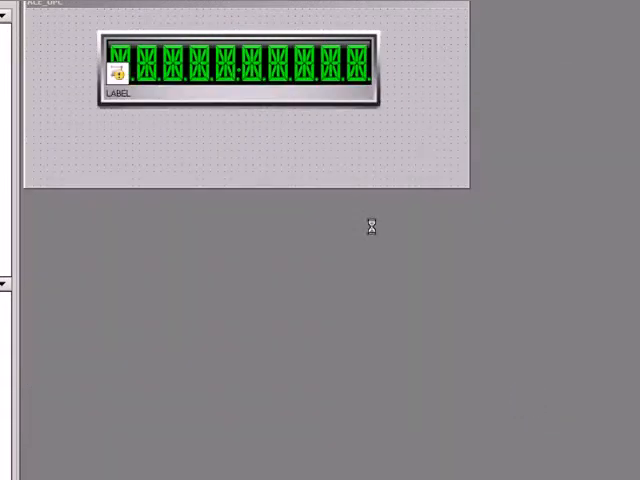
# Link the bottom display's Value property to the numeric_Ace_numeric_ACE_OPC_ tag and apply it.
pyautogui.hotkey('ctrl', 'v')
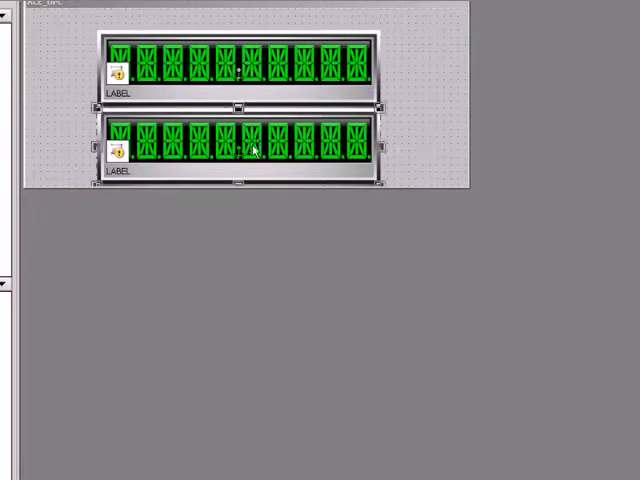
pyautogui.doubleClick(252, 150)
pyautogui.click(60, 195)
pyautogui.click(384, 174)
pyautogui.press('BackSpace')
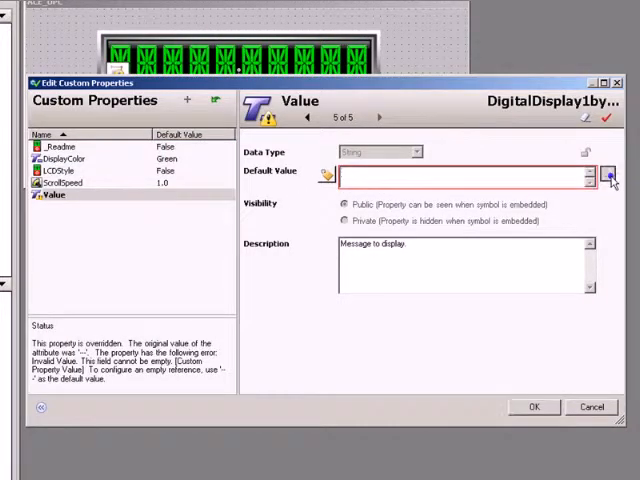
pyautogui.click(610, 176)
pyautogui.doubleClick(290, 275)
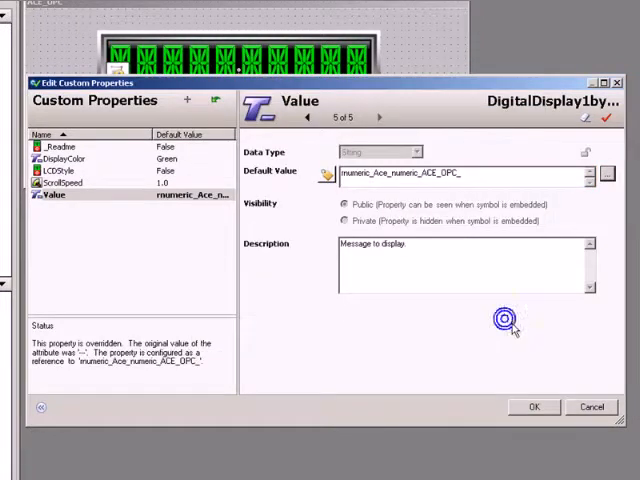
pyautogui.click(537, 410)
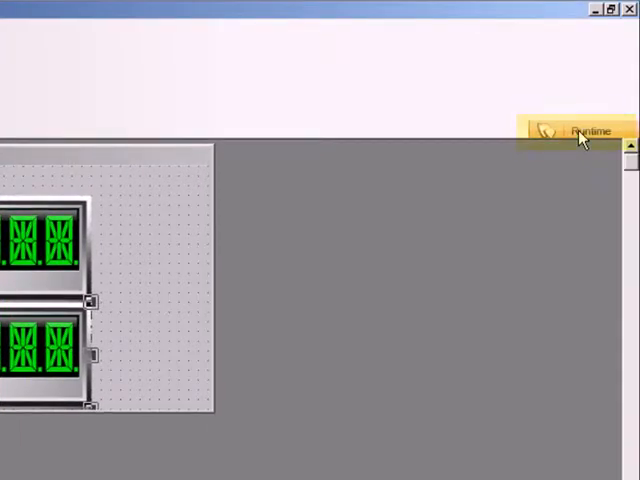
# Launch WindowViewer so the ACE_OPC window shows the live Ace string and 10.000.
pyautogui.click(583, 137)
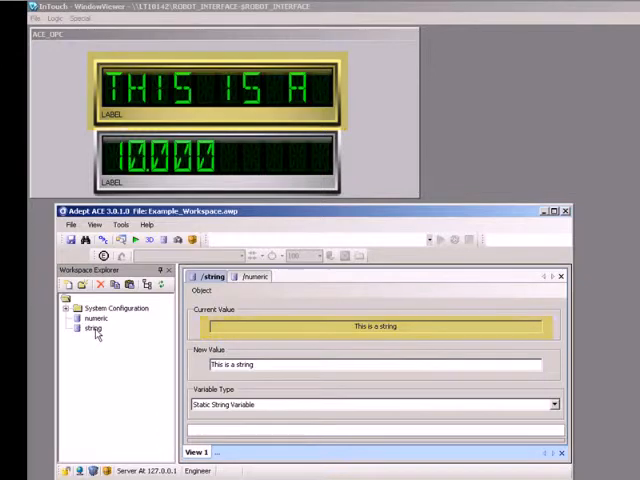
# Select the numeric variable in Adept ACE to compare its value with the InTouch display.
pyautogui.click(97, 319)
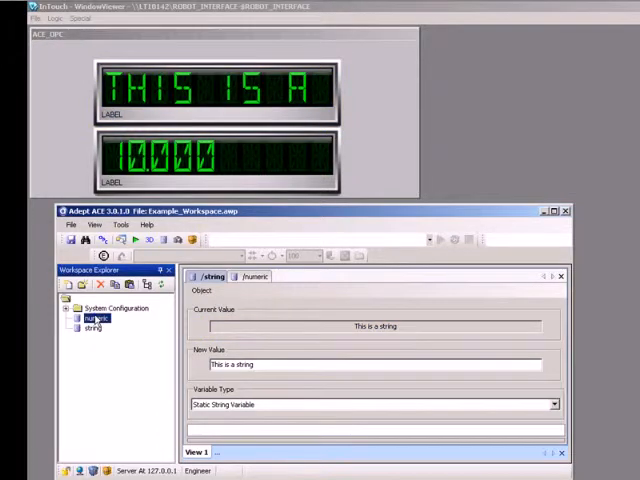